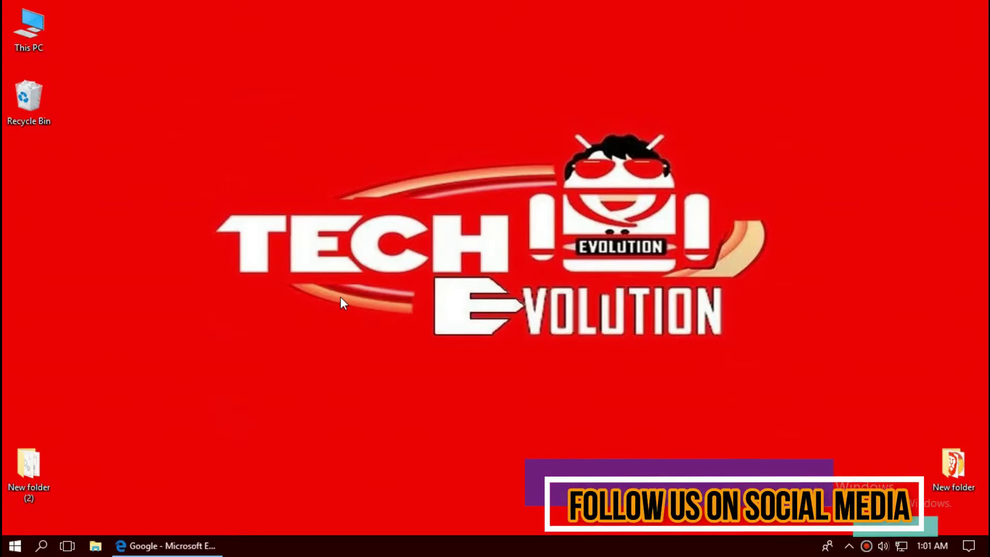
Step: Search Google for mfc100.dll in Edge and land on the DLL-files.com page at its version list
click(157, 547)
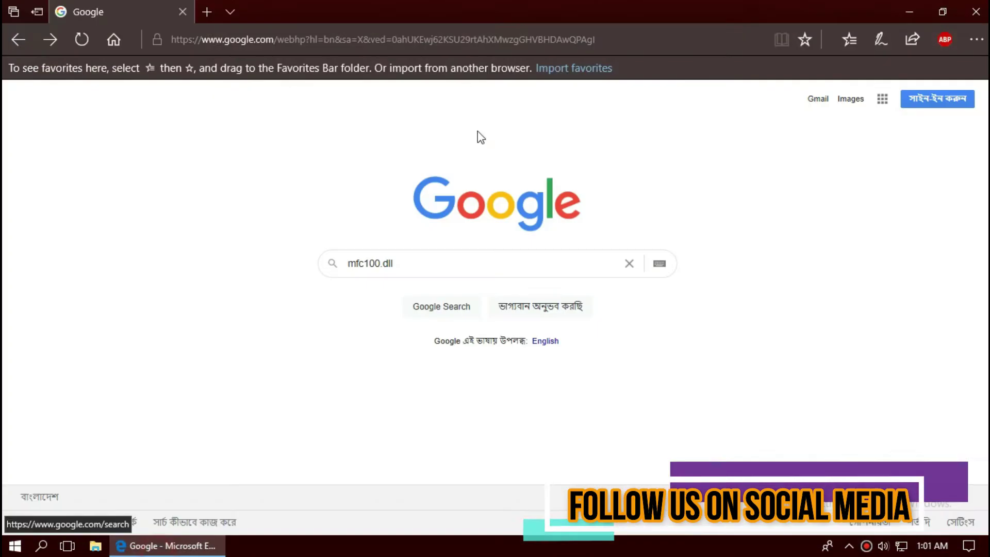
click(452, 270)
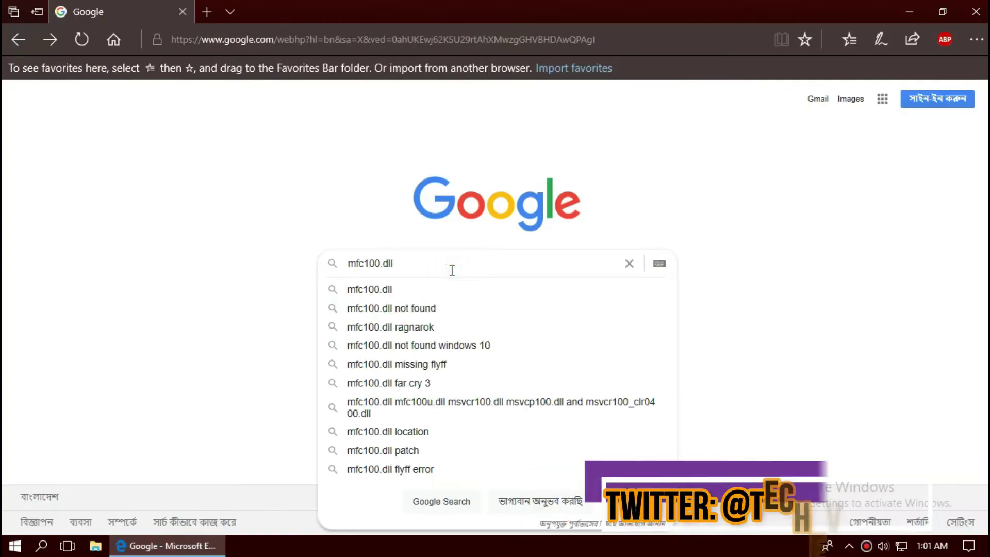
key(Return)
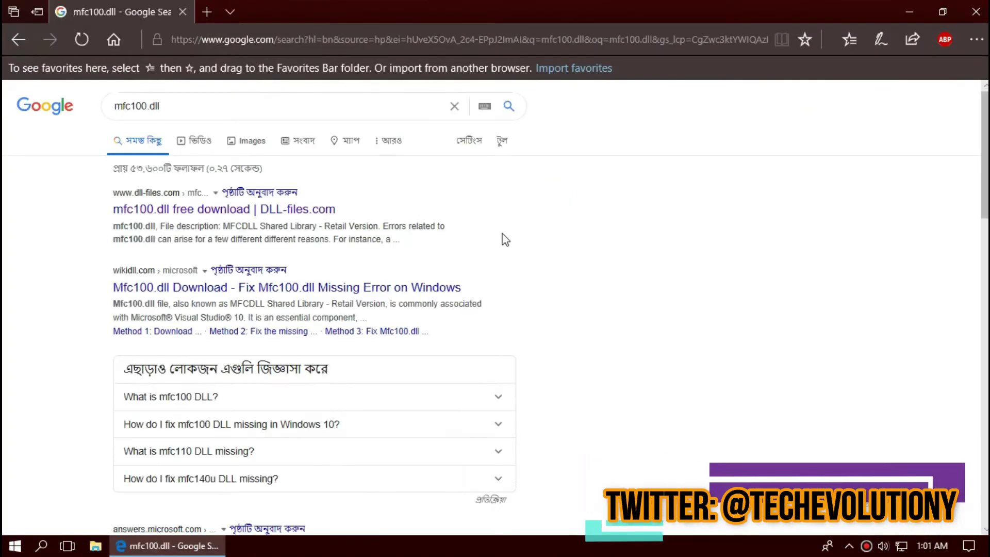
click(184, 214)
click(232, 39)
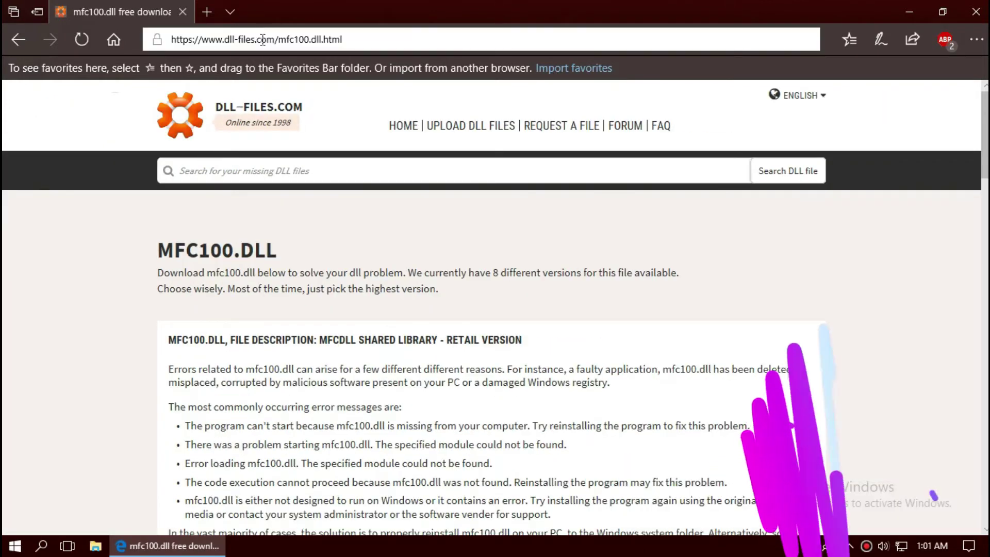
scroll(465, 310, down, 1)
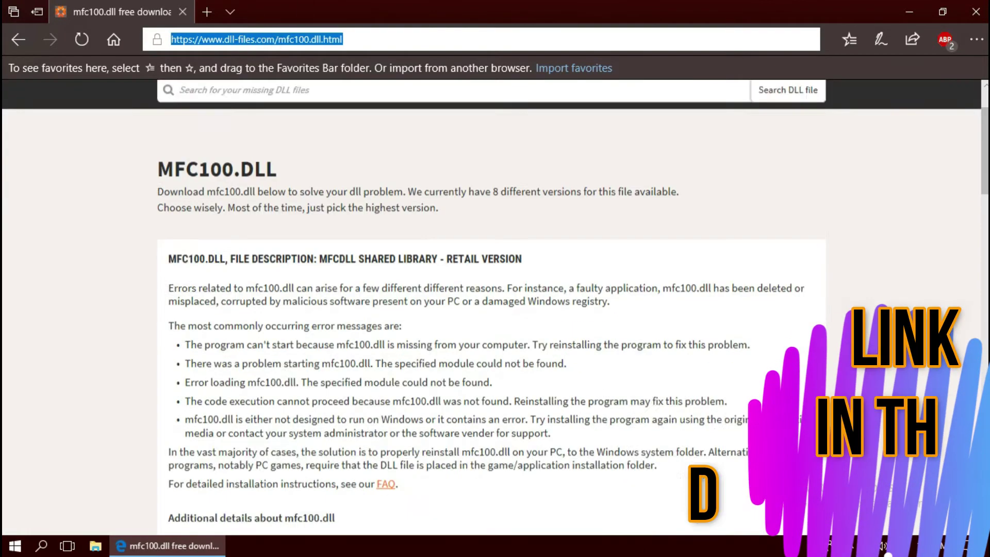
scroll(541, 348, down, 2)
scroll(619, 403, down, 4)
scroll(718, 461, down, 2)
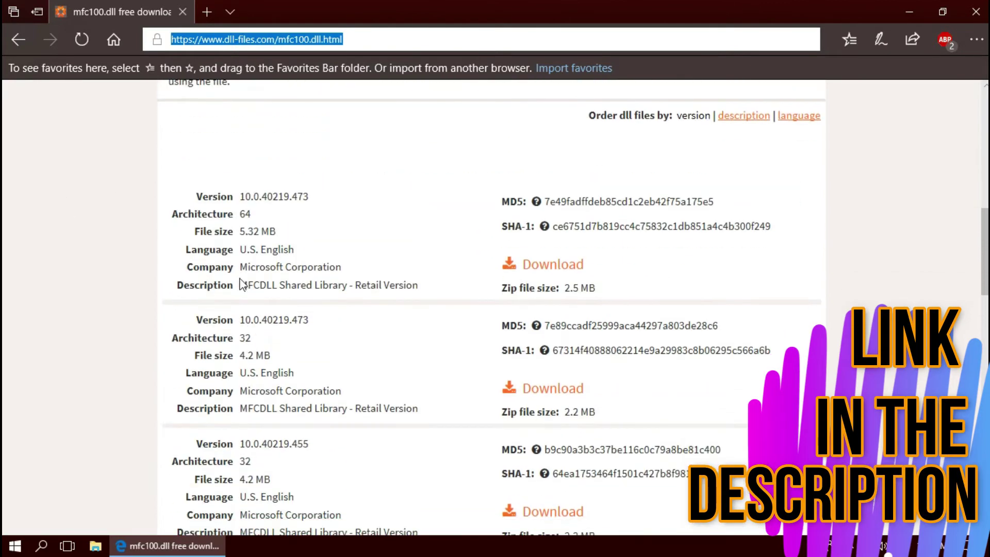
mouse_move(255, 214)
mouse_down()
mouse_move(261, 338)
mouse_move(197, 291)
mouse_up()
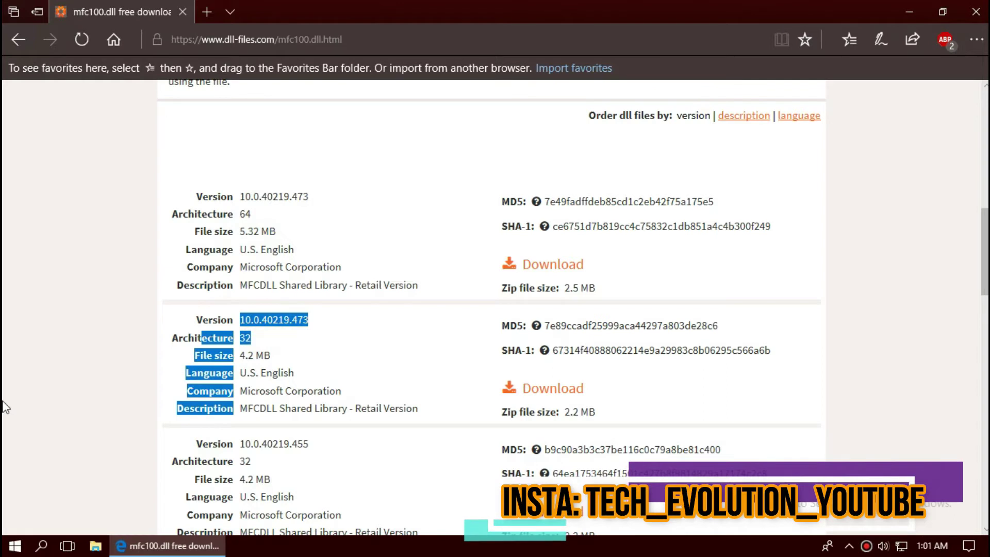
click(7, 547)
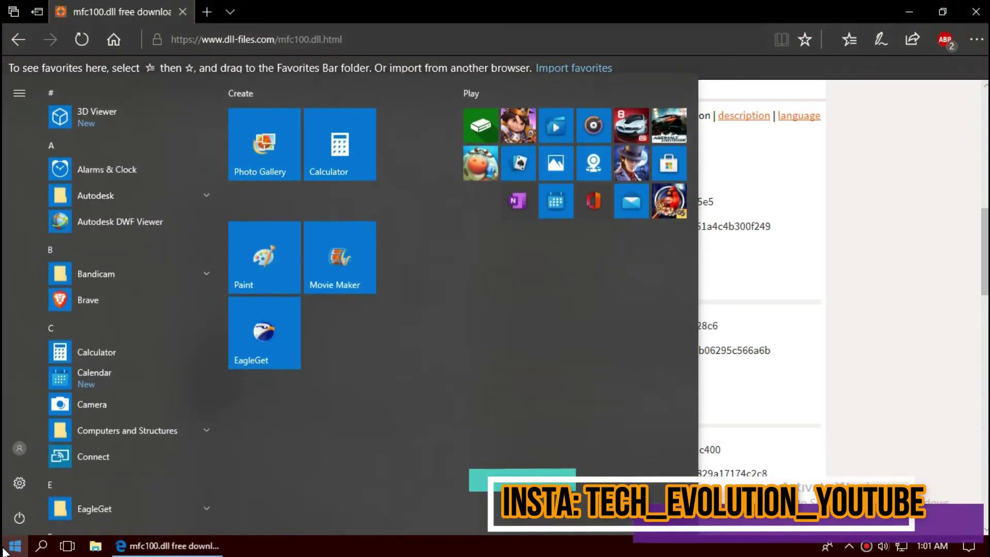
text(syst)
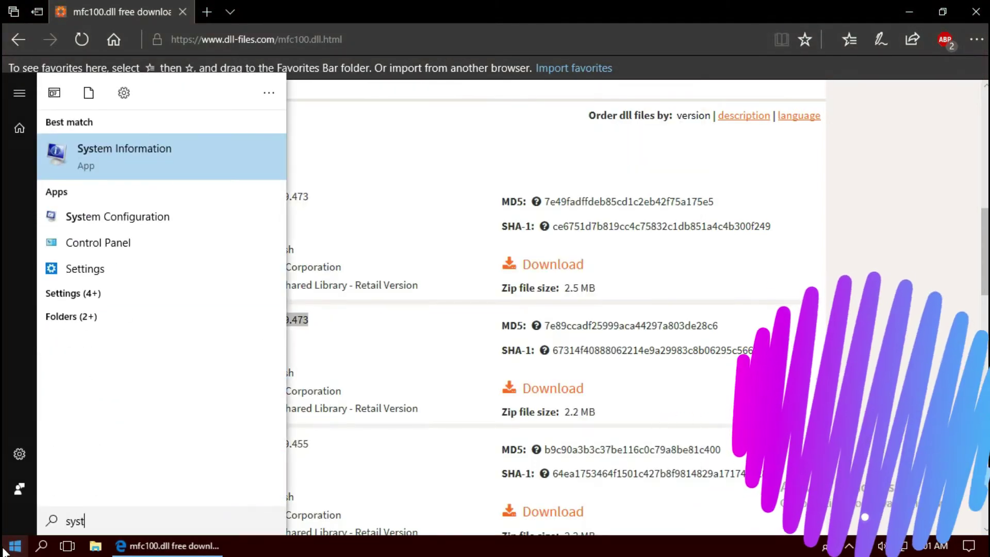
text(e)
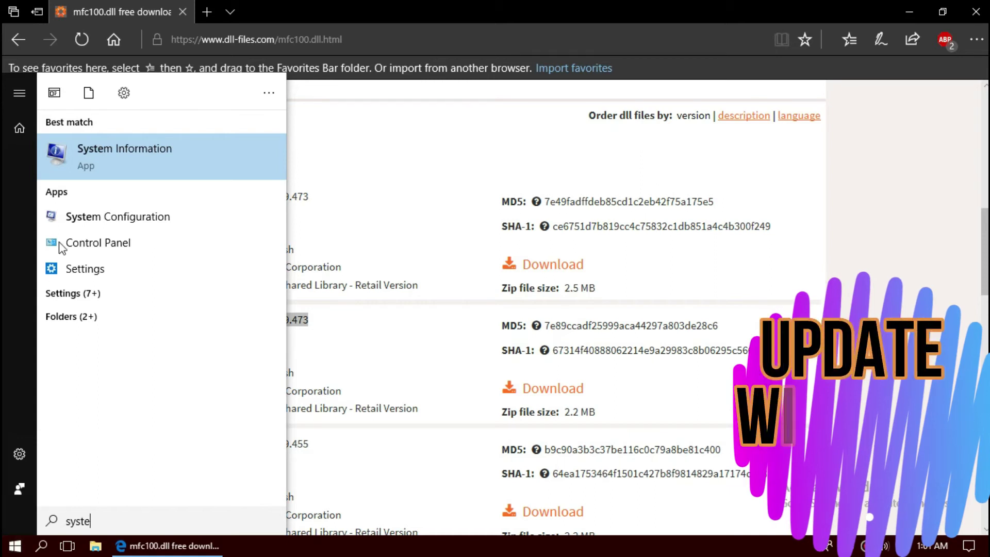
click(114, 156)
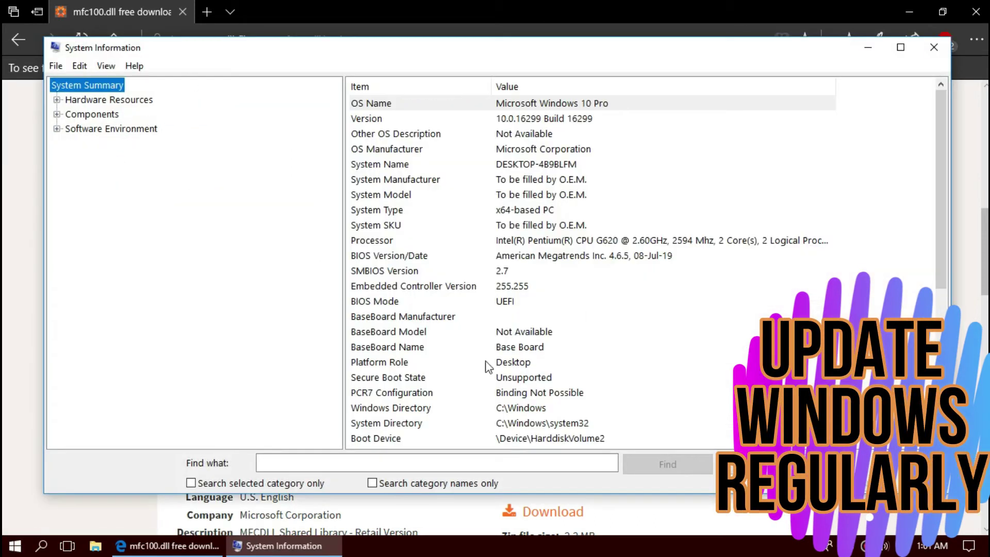
click(503, 227)
click(506, 210)
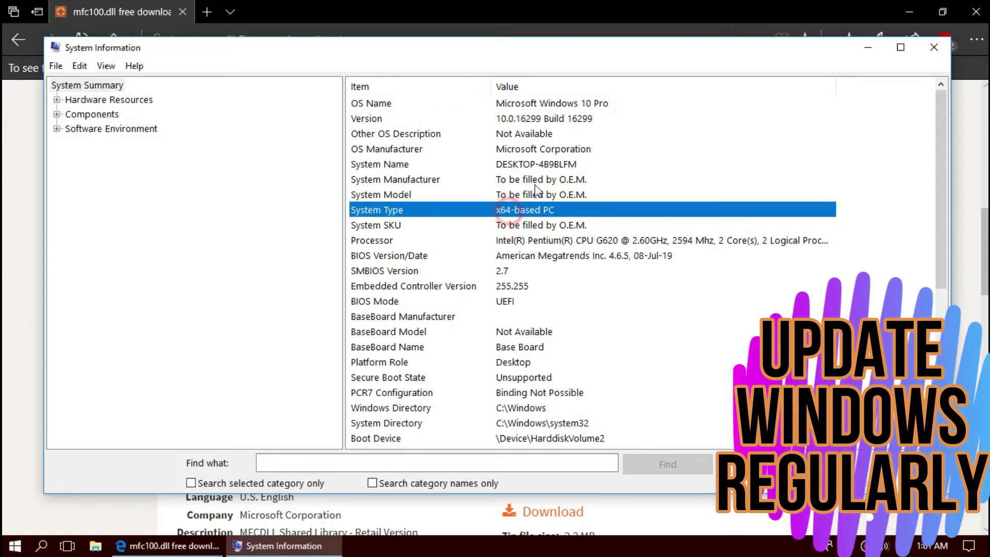
click(934, 47)
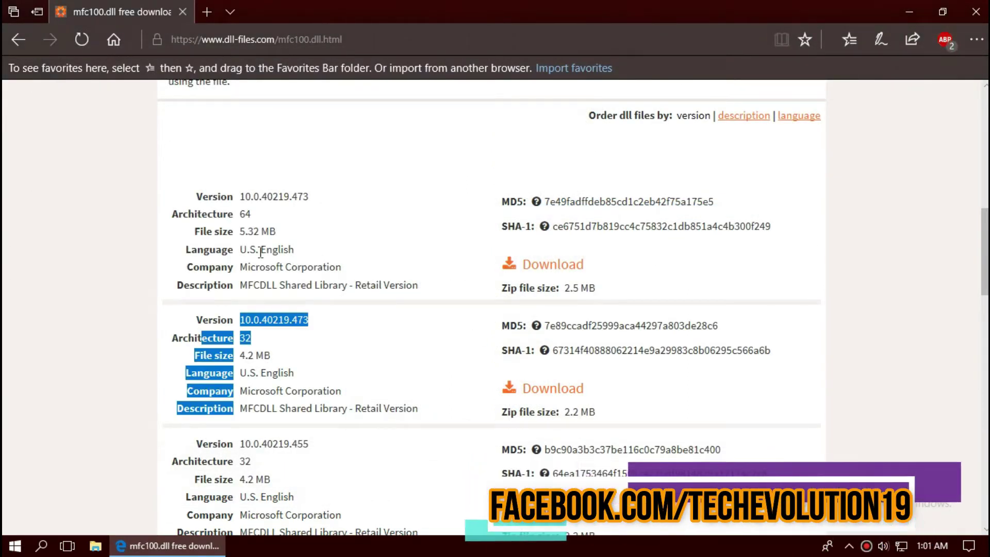
Step: Download the 64-bit mfc100.dll zip from DLL-files.com and save it
click(533, 265)
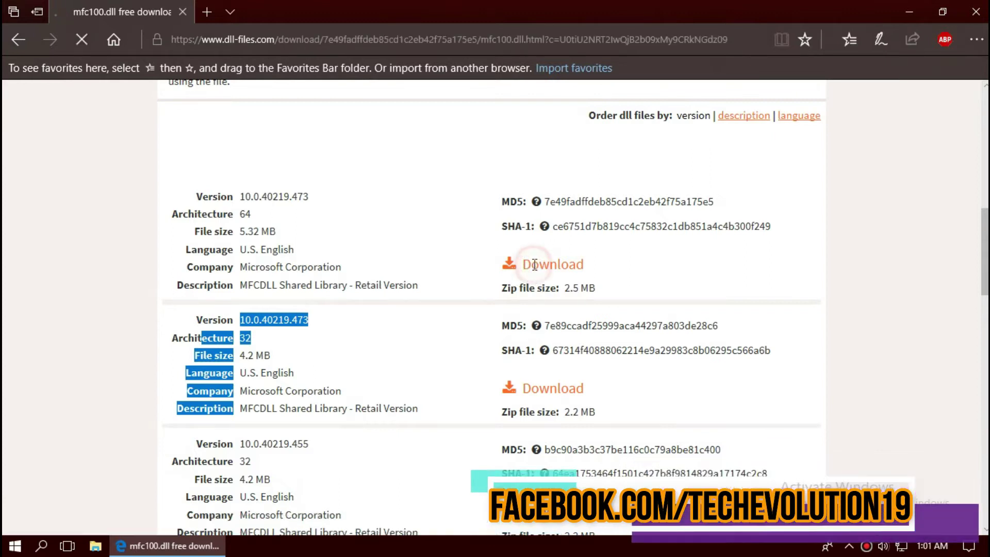
scroll(524, 382, down, 2)
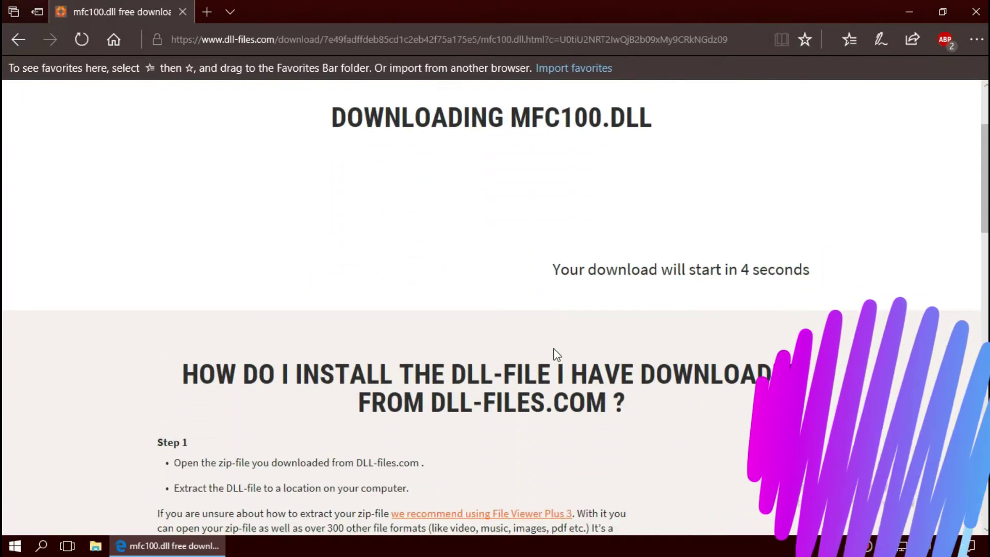
scroll(503, 403, down, 4)
scroll(506, 402, down, 2)
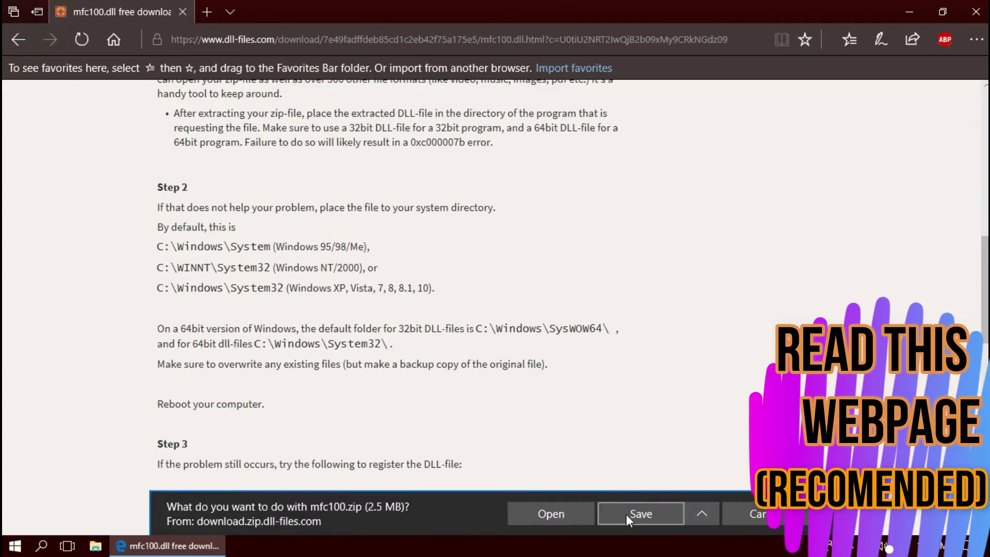
click(560, 512)
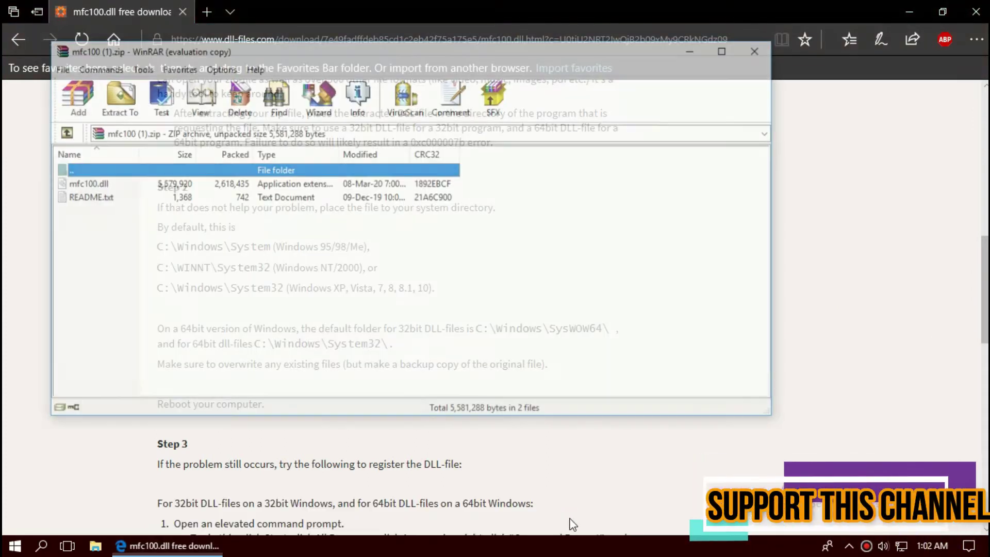
Step: Select mfc100.dll in the WinRAR archive and minimise Edge to reveal the desktop
click(96, 185)
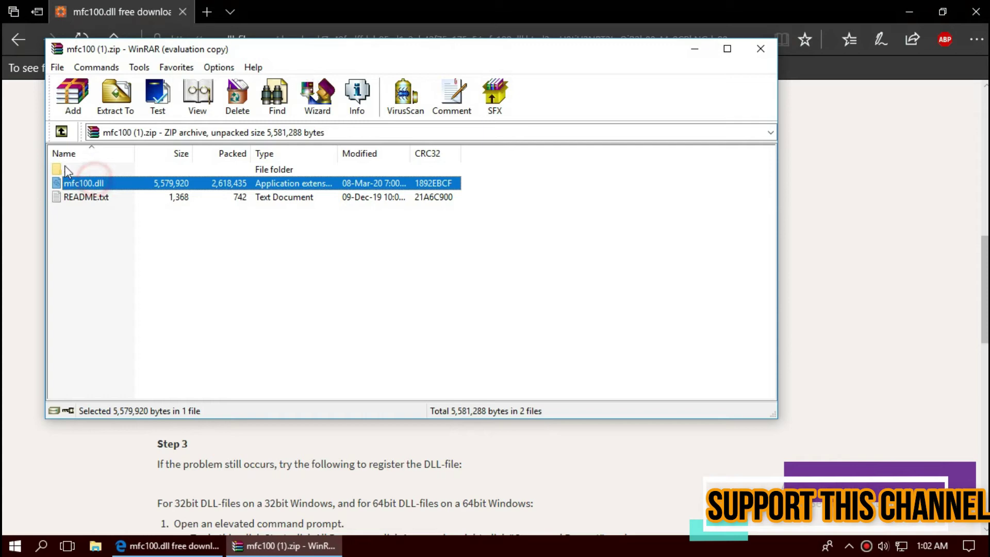
click(923, 9)
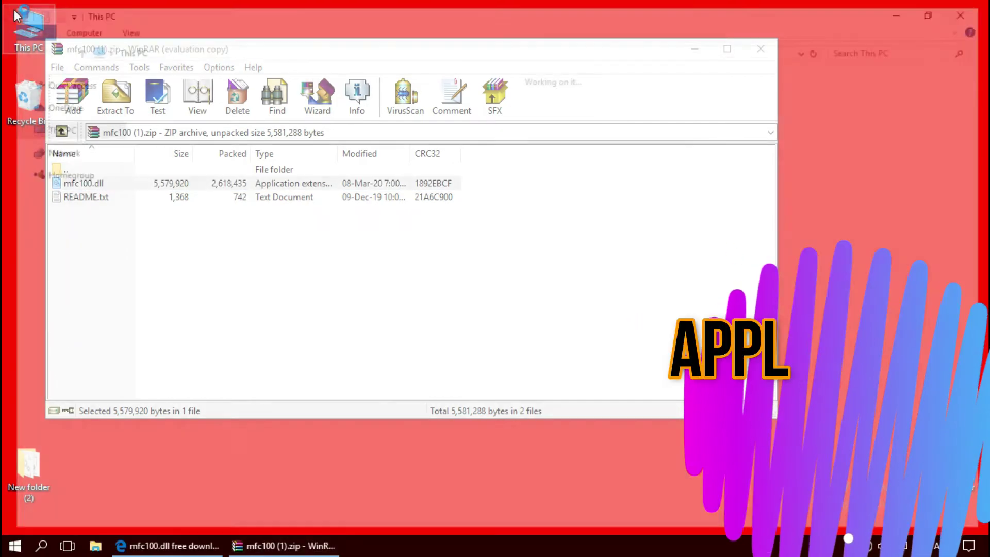
Step: Navigate New Volume (C:) > Windows > System32 in File Explorer
double_click(196, 201)
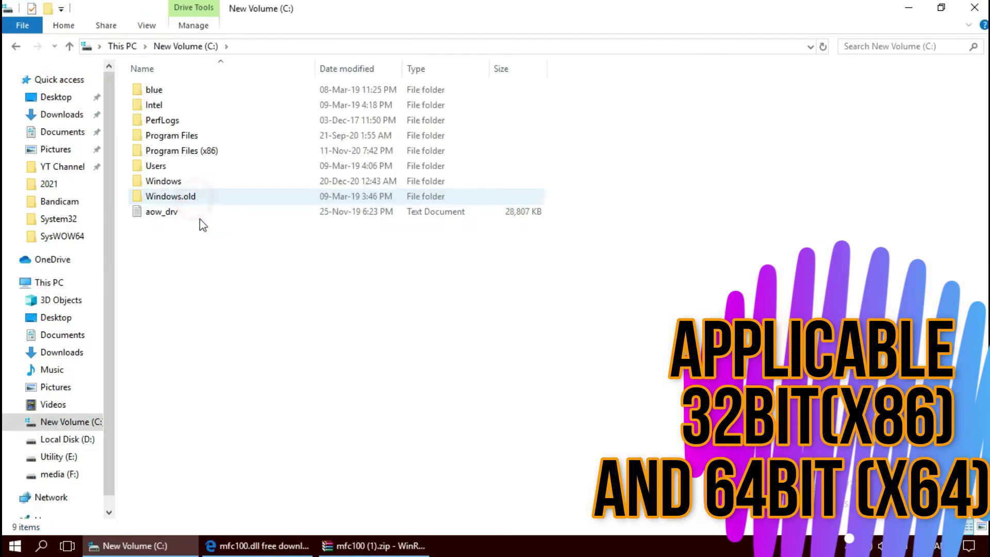
double_click(164, 182)
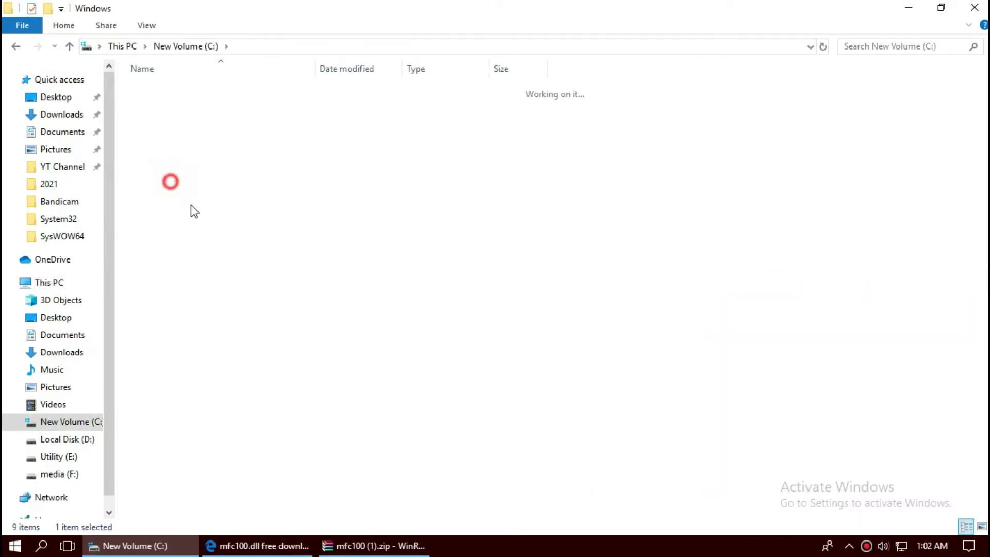
scroll(159, 480, down, 4)
scroll(159, 480, down, 5)
scroll(159, 481, down, 2)
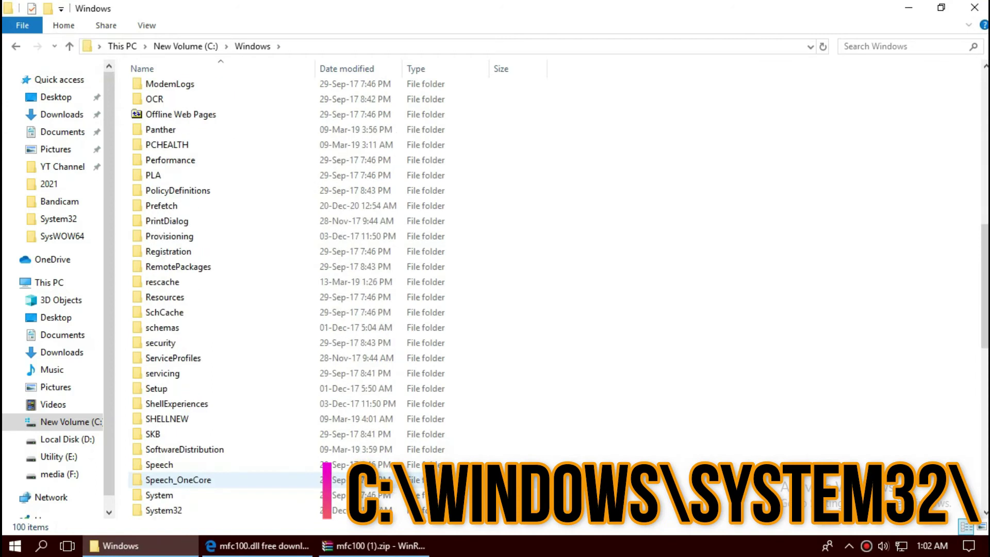
scroll(159, 481, down, 2)
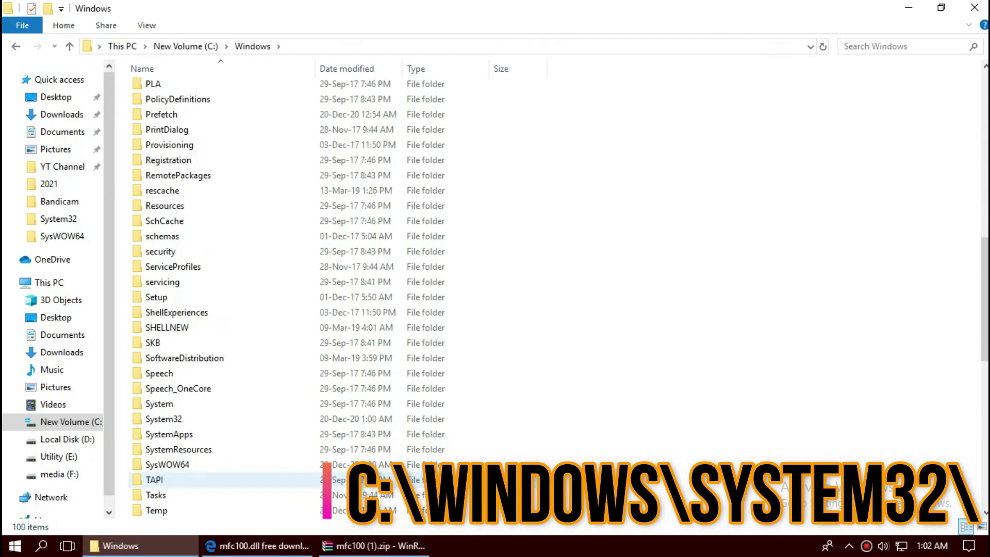
click(169, 419)
double_click(169, 419)
Step: Drag mfc100.dll from WinRAR into System32, replacing the existing file with administrator permission
click(377, 545)
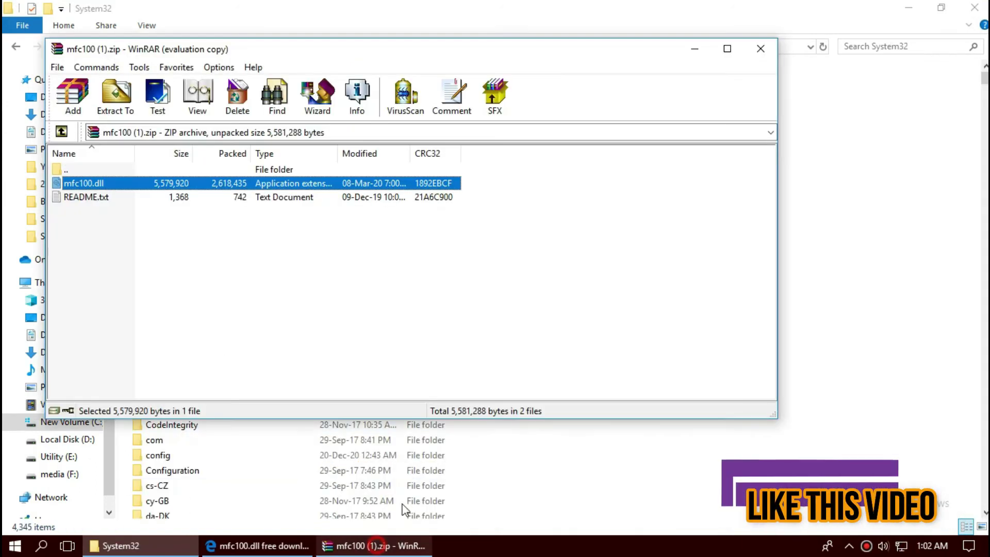
drag(171, 185, 193, 188)
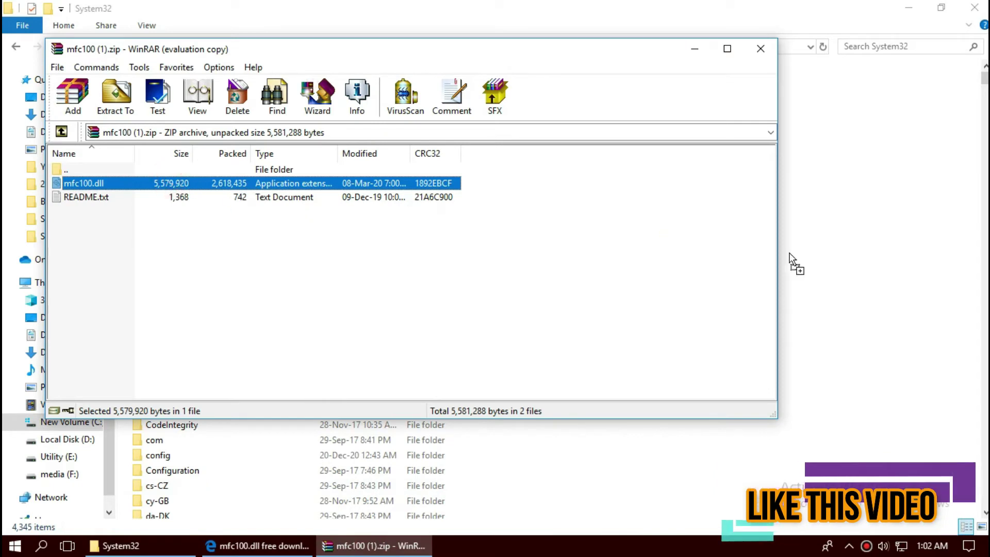
drag(821, 261, 818, 261)
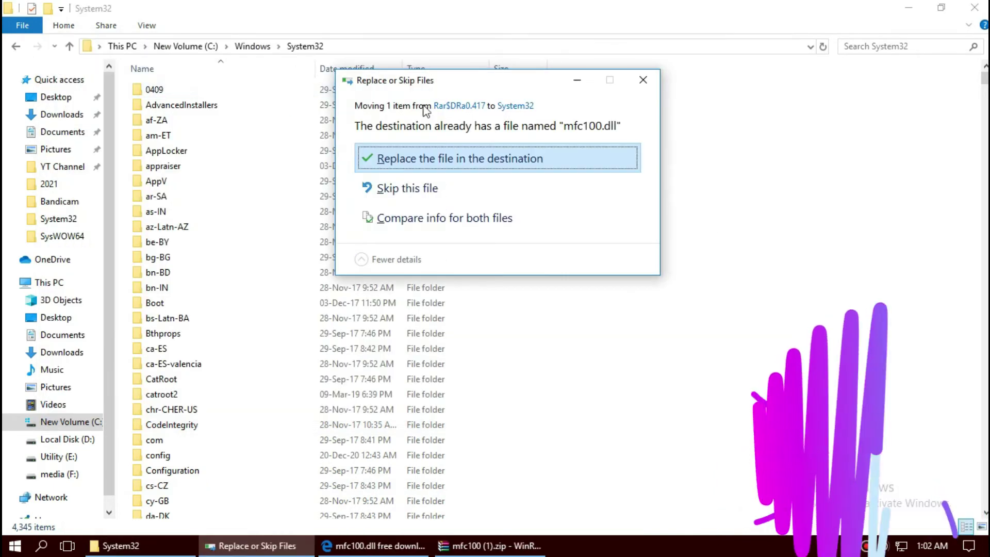
click(415, 160)
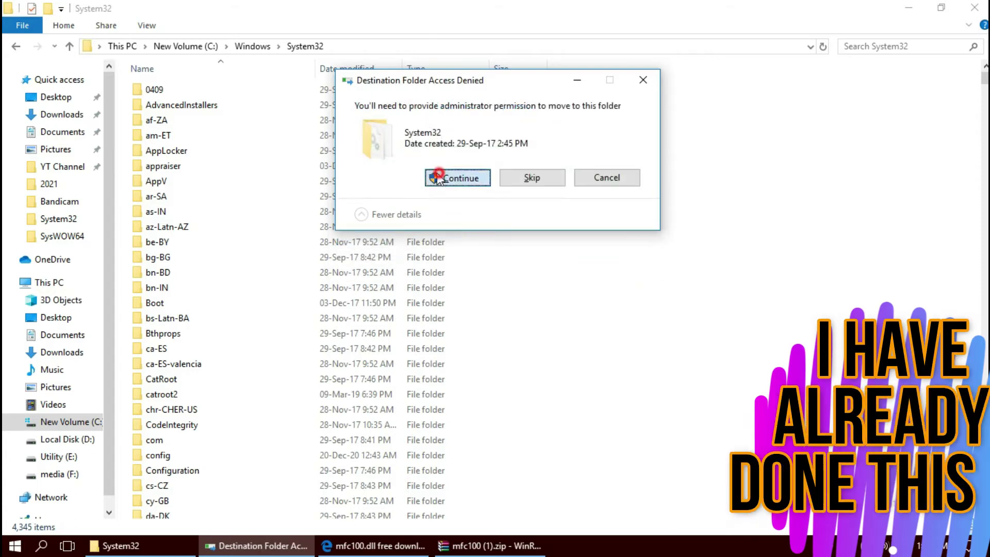
click(437, 177)
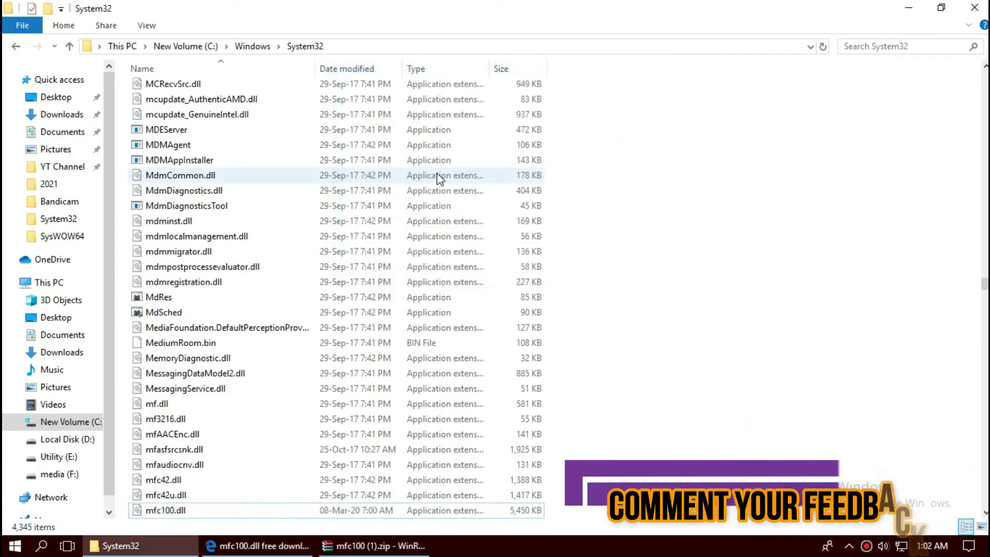
Step: Search System32 for mfc100 to confirm the file is present, then return to the full listing
click(902, 45)
click(841, 63)
text(mfc100)
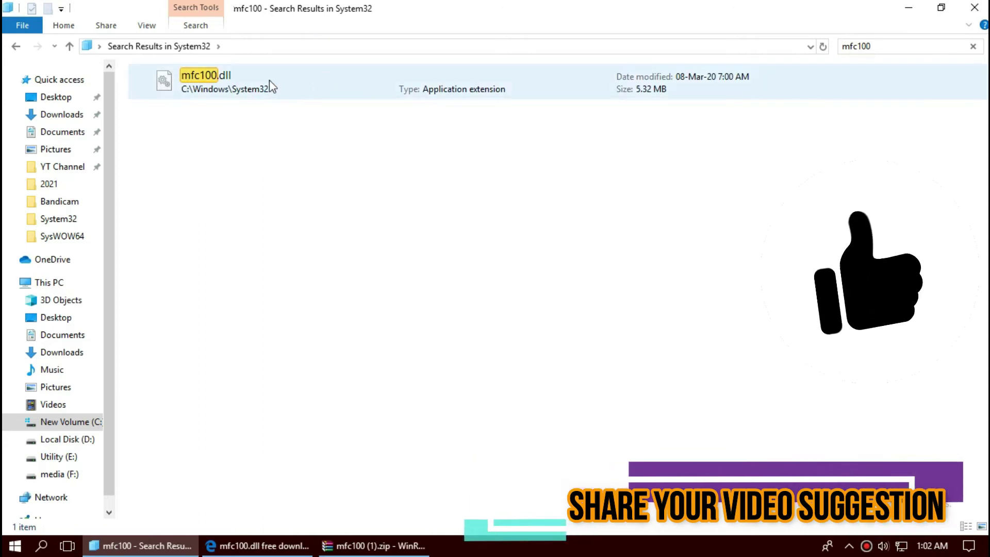
click(12, 47)
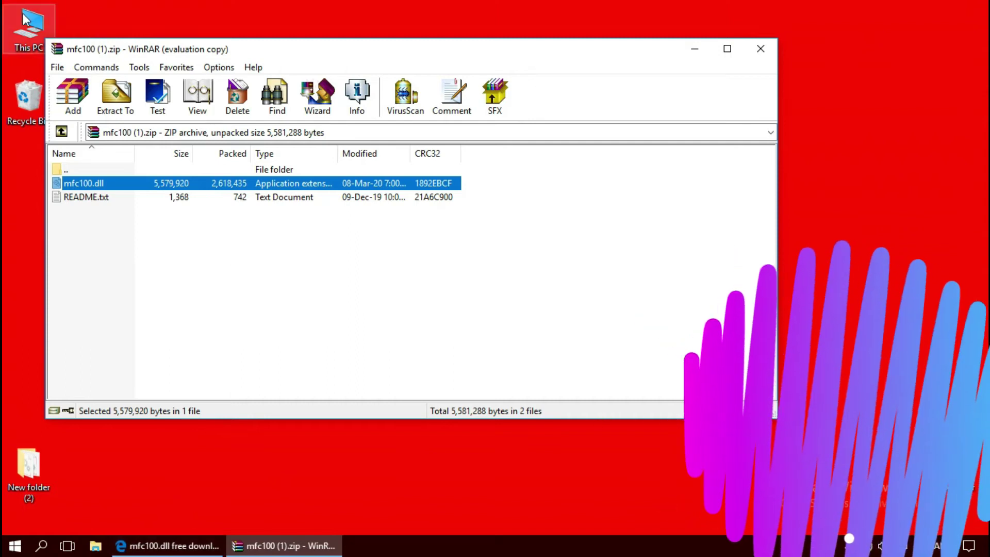
Step: Navigate This PC > New Volume (C:) > Windows > SysWOW64 in File Explorer
click(24, 19)
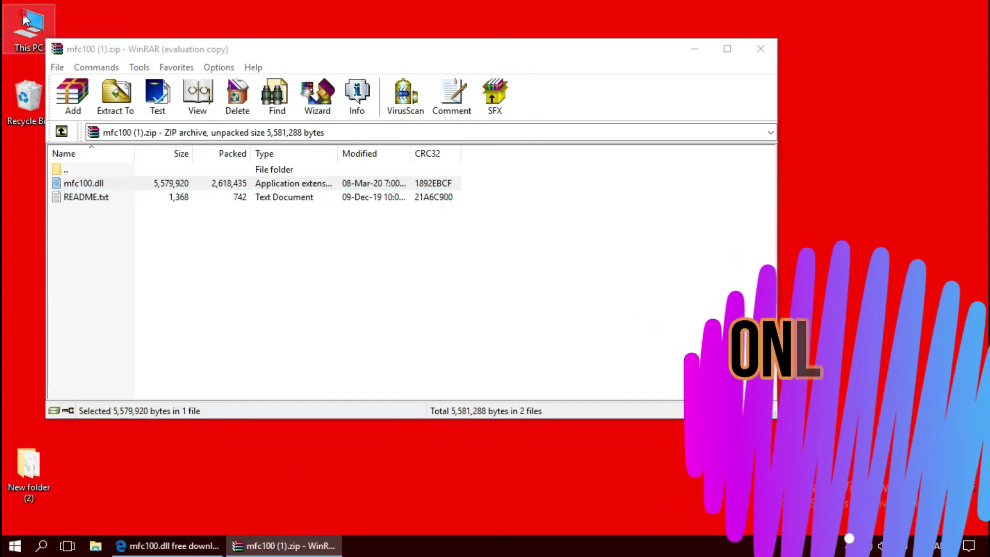
double_click(24, 20)
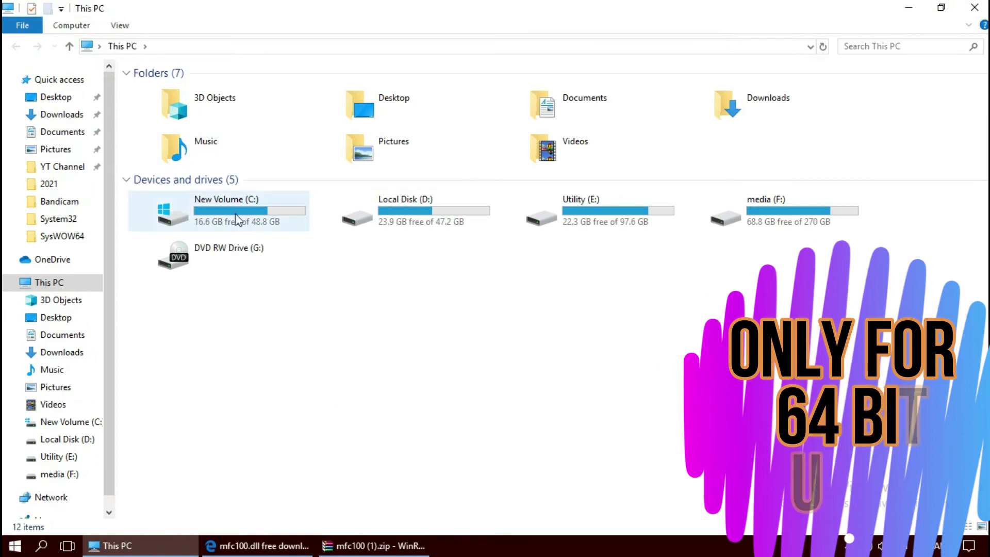
mouse_move(230, 211)
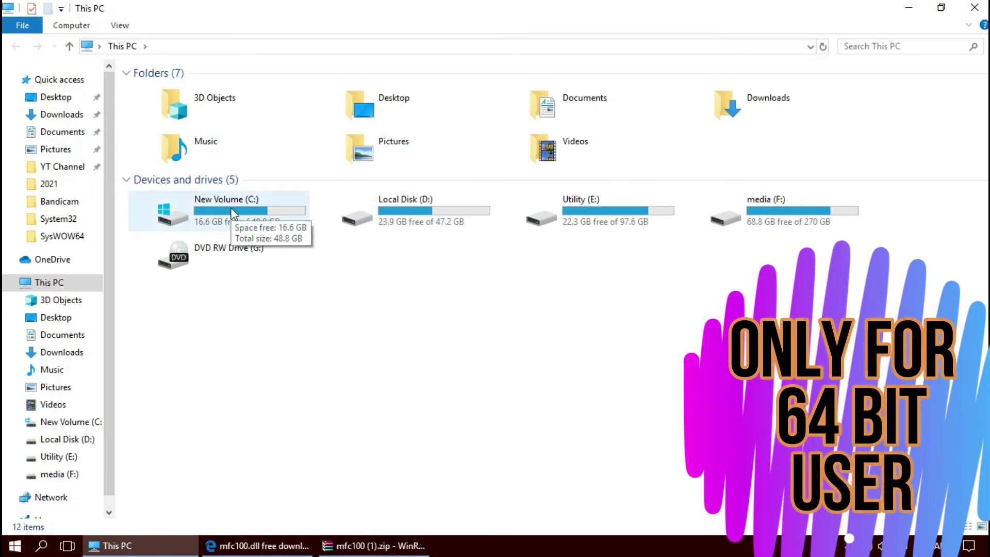
double_click(231, 214)
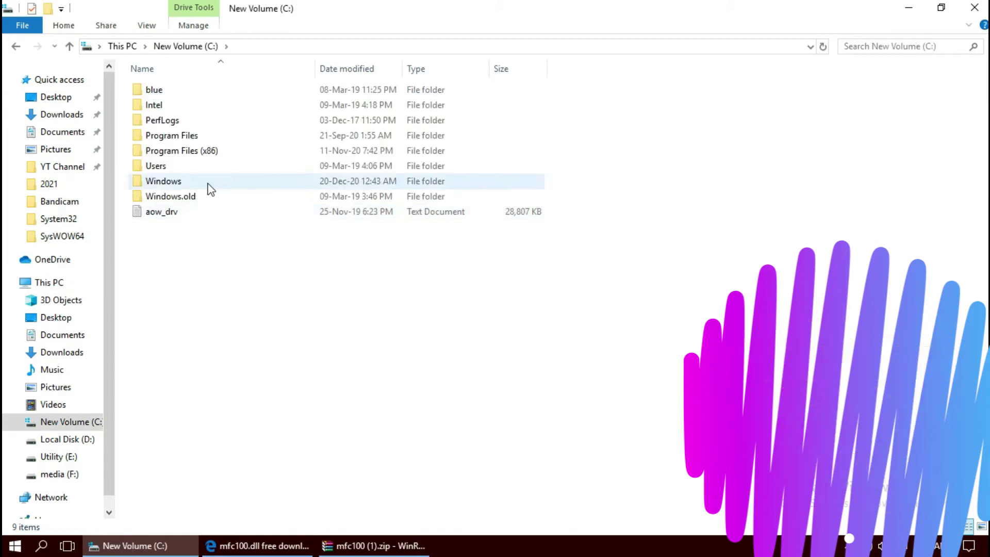
double_click(209, 181)
scroll(439, 391, down, 1)
scroll(439, 383, down, 5)
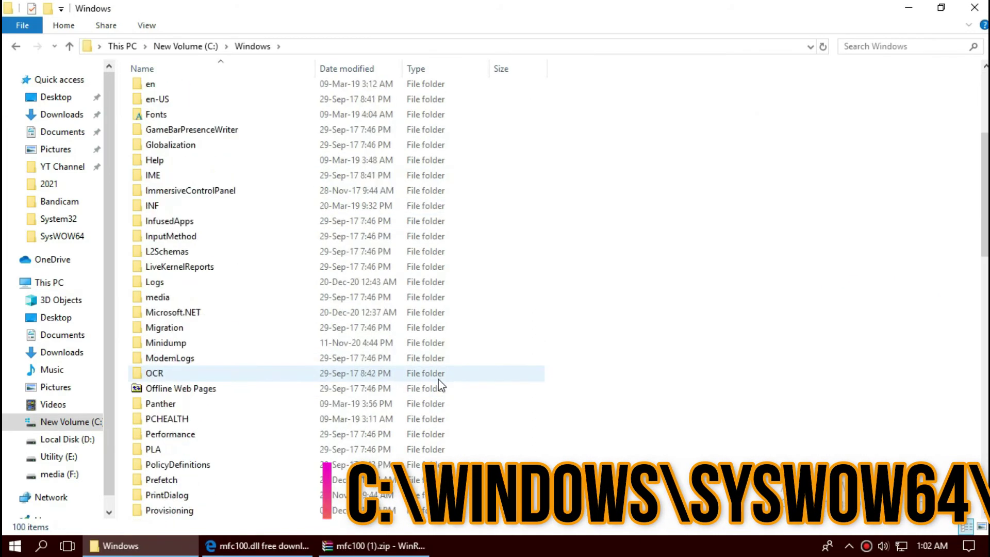
scroll(439, 379, down, 3)
scroll(439, 378, down, 2)
scroll(438, 379, down, 4)
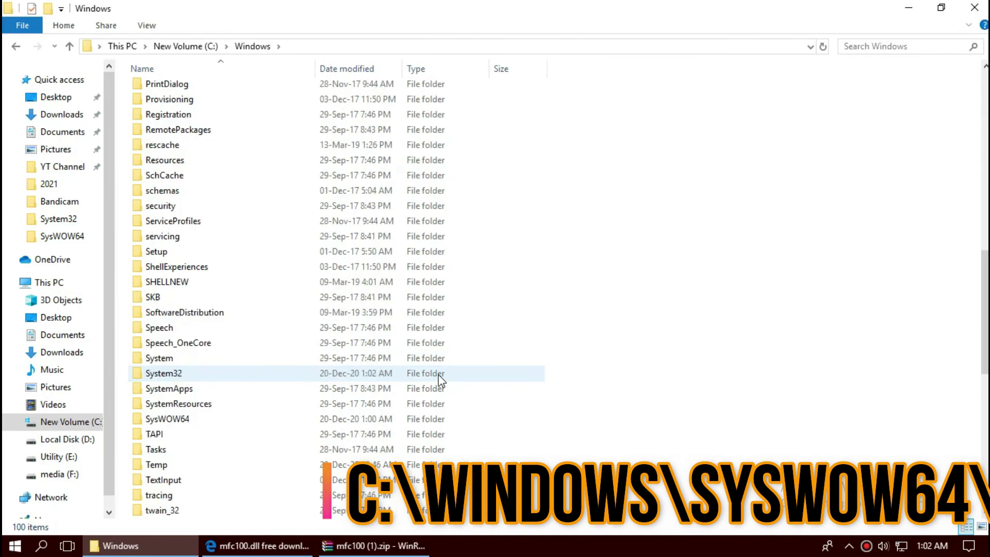
scroll(437, 377, down, 3)
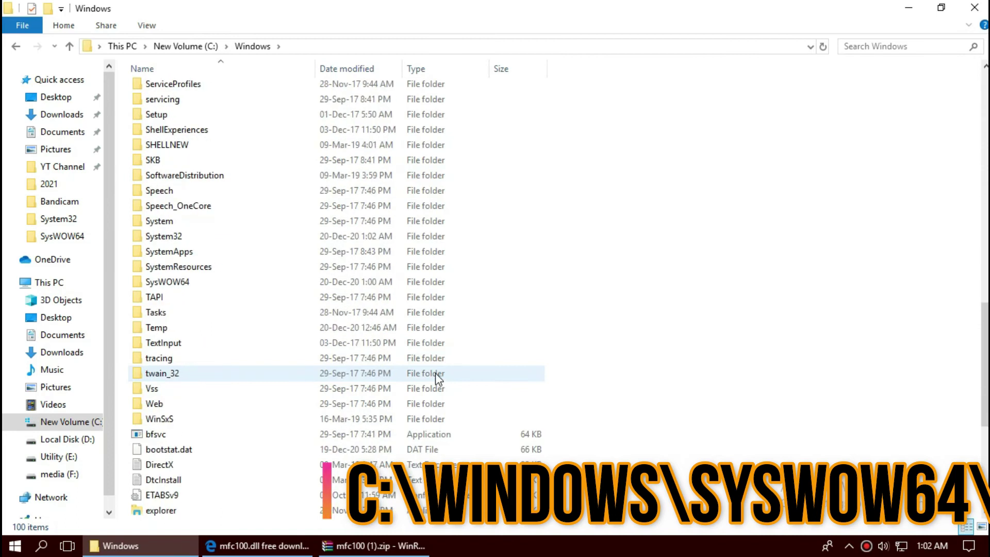
double_click(169, 282)
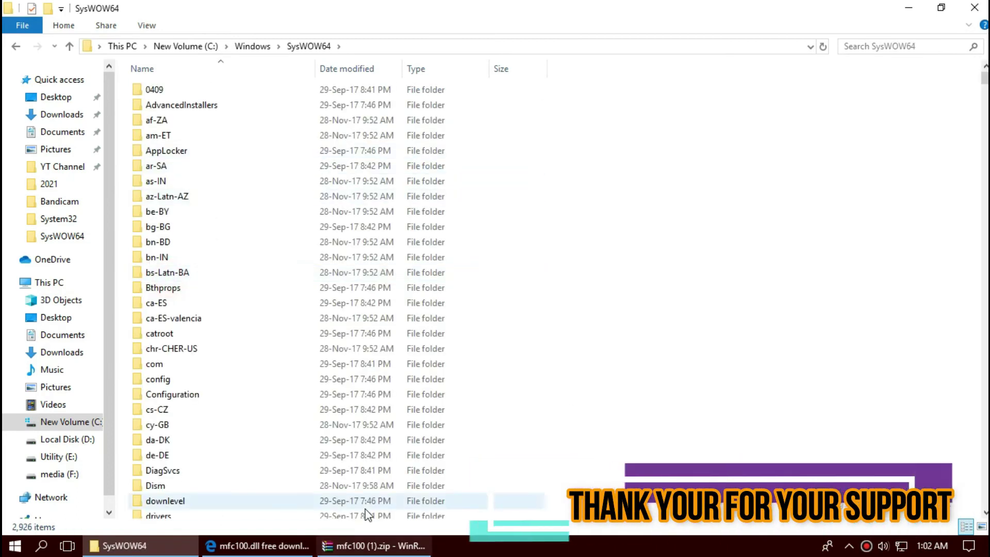
Step: Drag mfc100.dll from WinRAR into SysWOW64, replacing the existing file with administrator permission
key(alt+Tab)
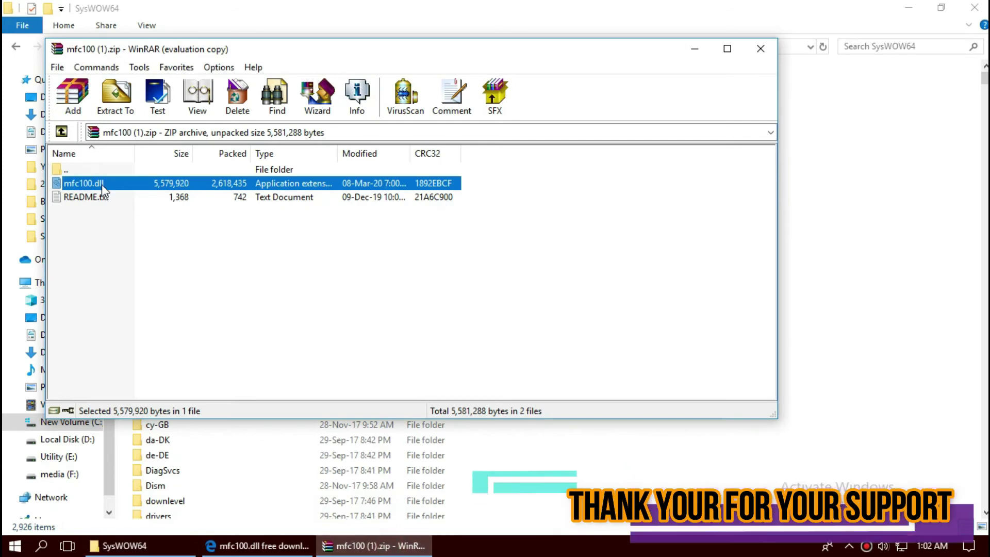
drag(806, 281, 865, 271)
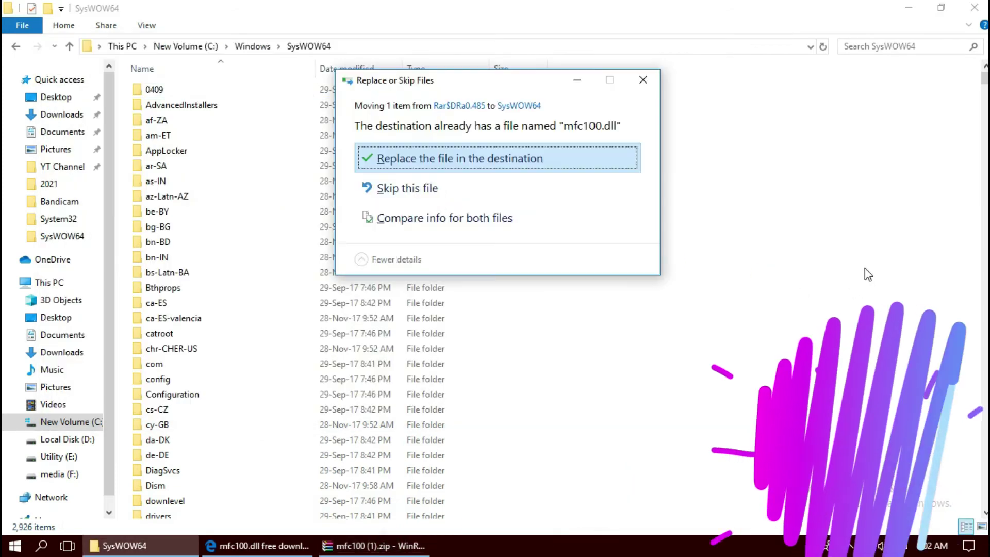
click(475, 164)
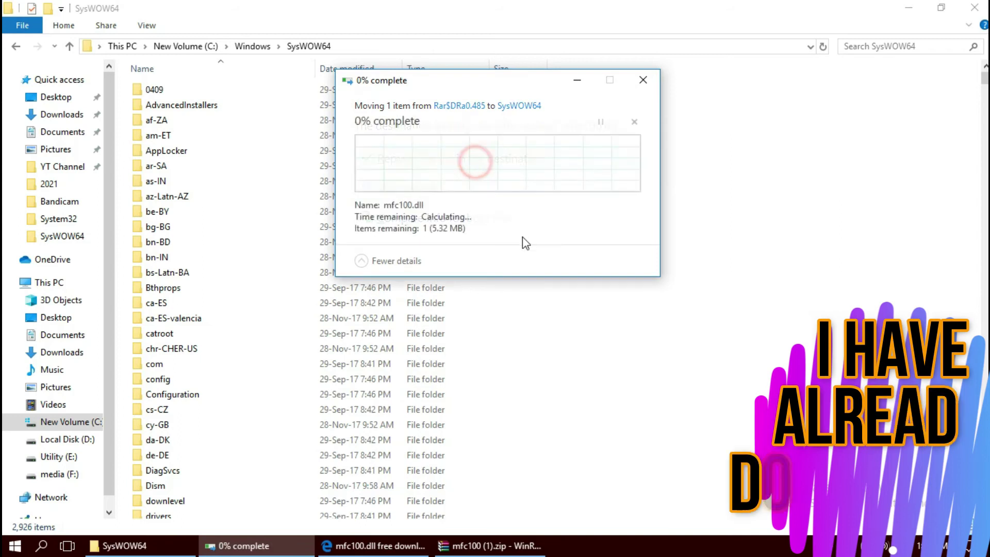
click(462, 179)
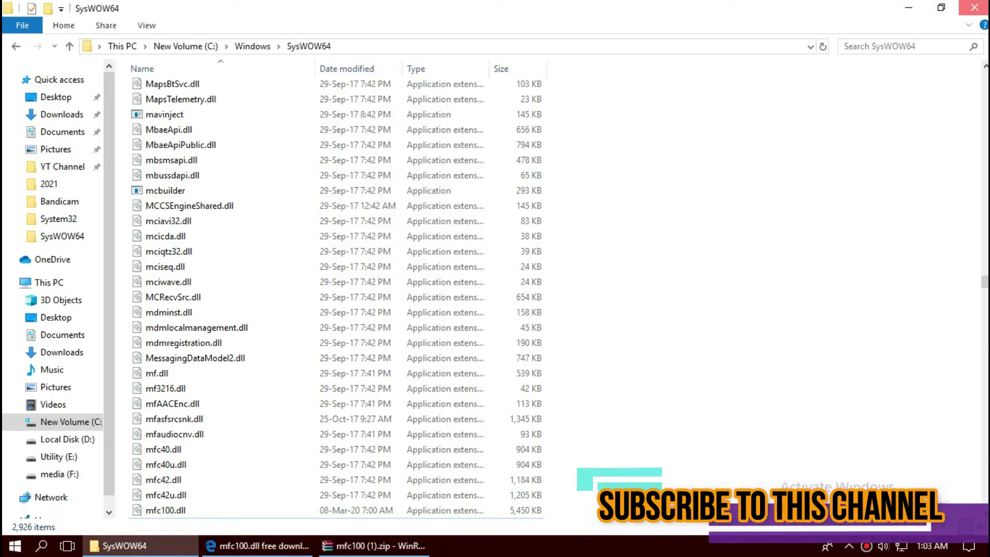
Step: Close the SysWOW64 window and bring up the Start menu's power options to restart
click(971, 8)
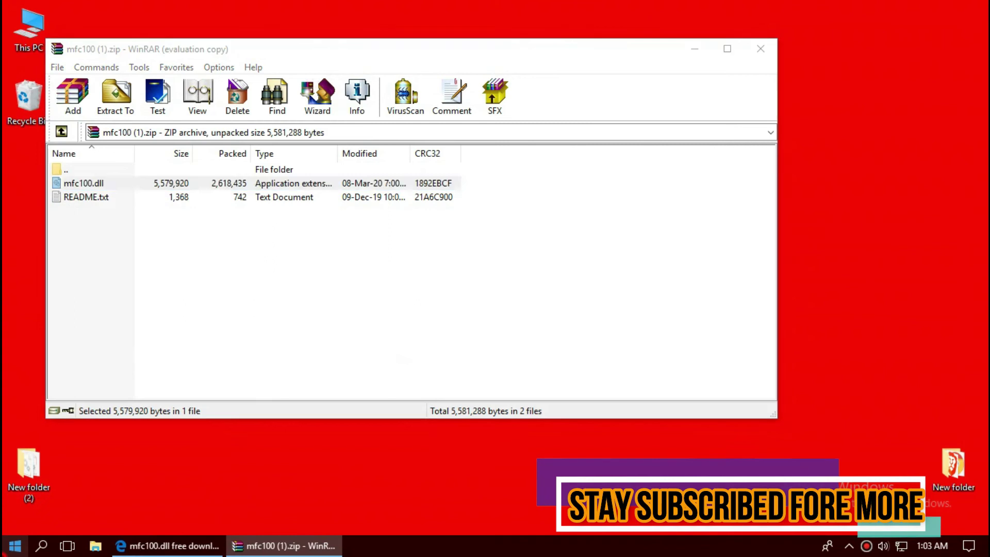
click(14, 546)
click(21, 515)
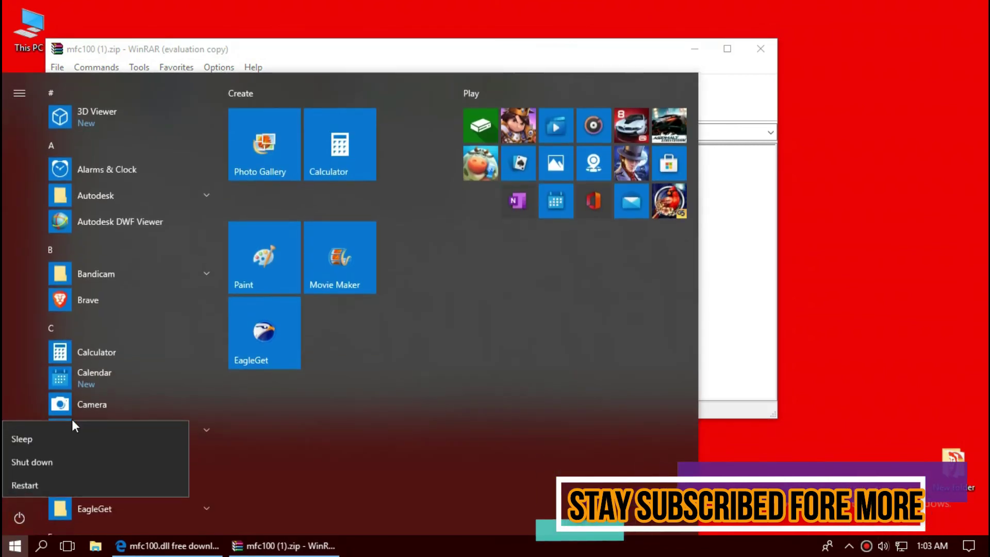